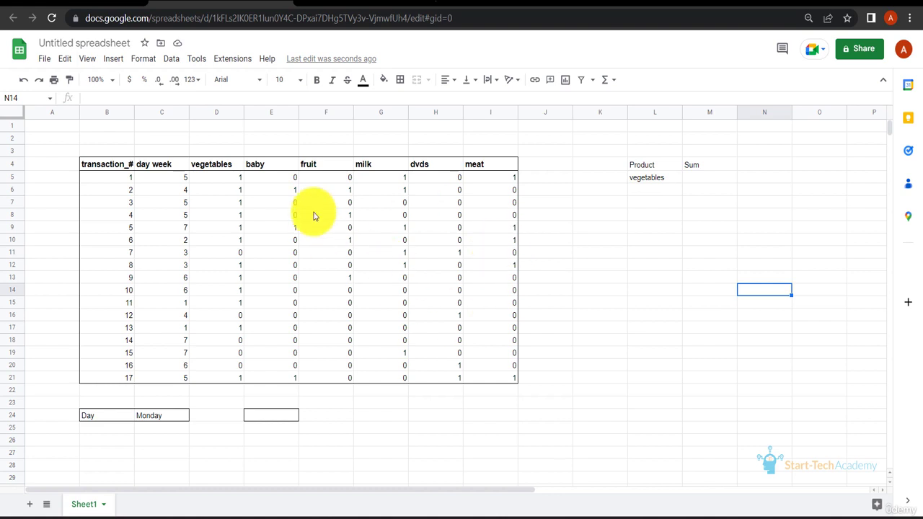
pyautogui.click(187, 192)
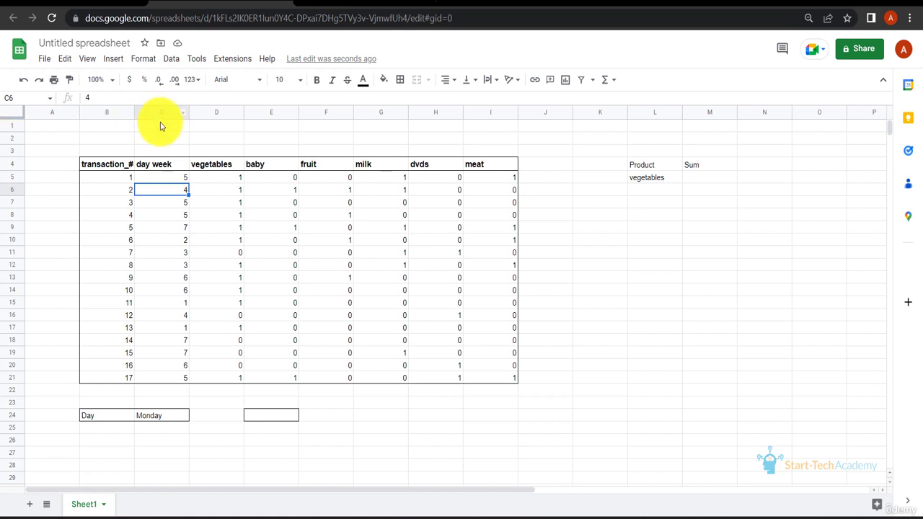
pyautogui.click(153, 339)
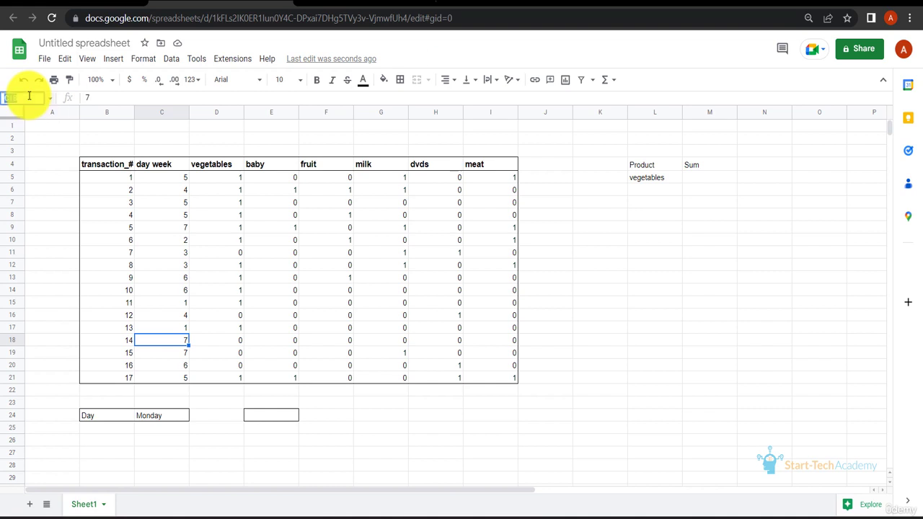
pyautogui.click(72, 201)
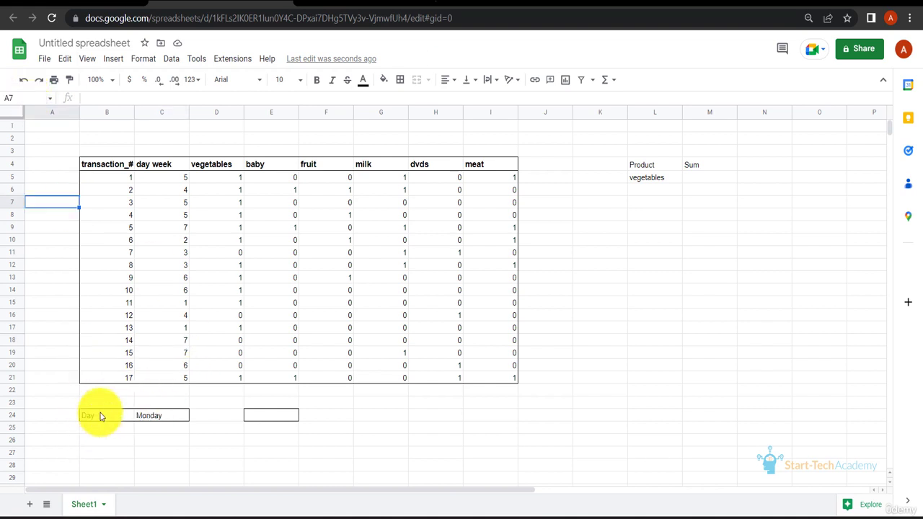
# Give the cell containing Monday, C24, the range name Day and reselect it to check the name.
pyautogui.click(152, 417)
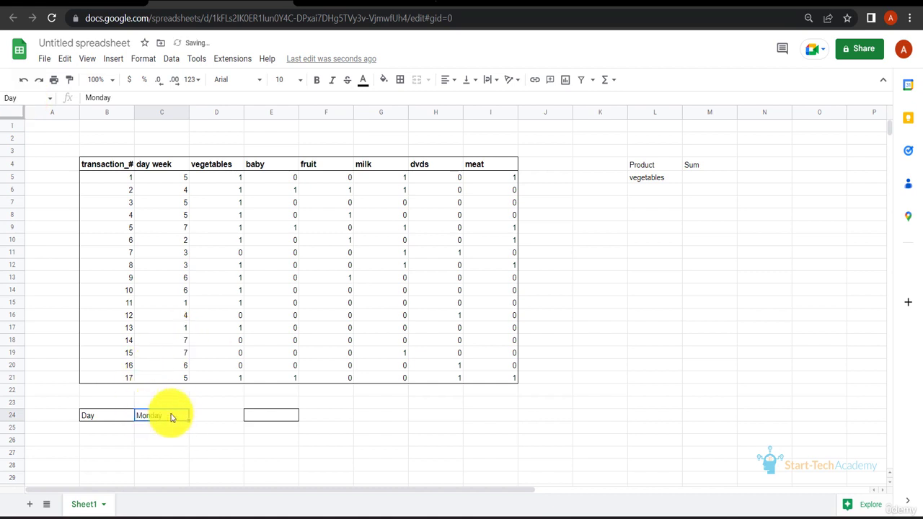
pyautogui.click(118, 420)
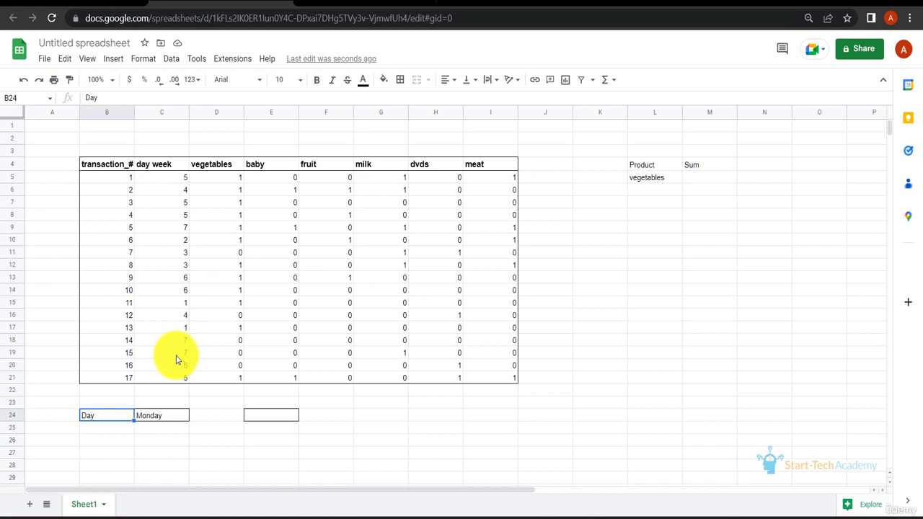
pyautogui.press('Right')
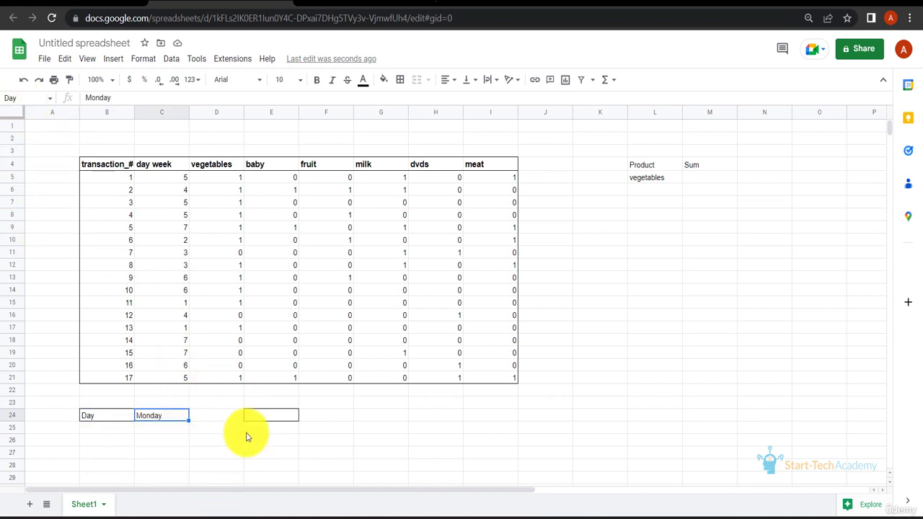
# Enter the formula =Day in cell E24 to reference the named cell.
pyautogui.click(267, 418)
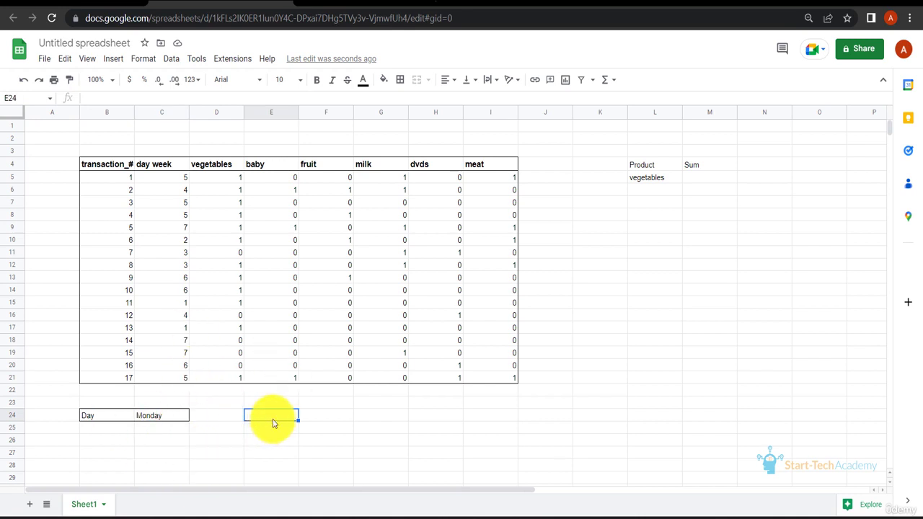
pyautogui.write('=Day')
pyautogui.press('Return')
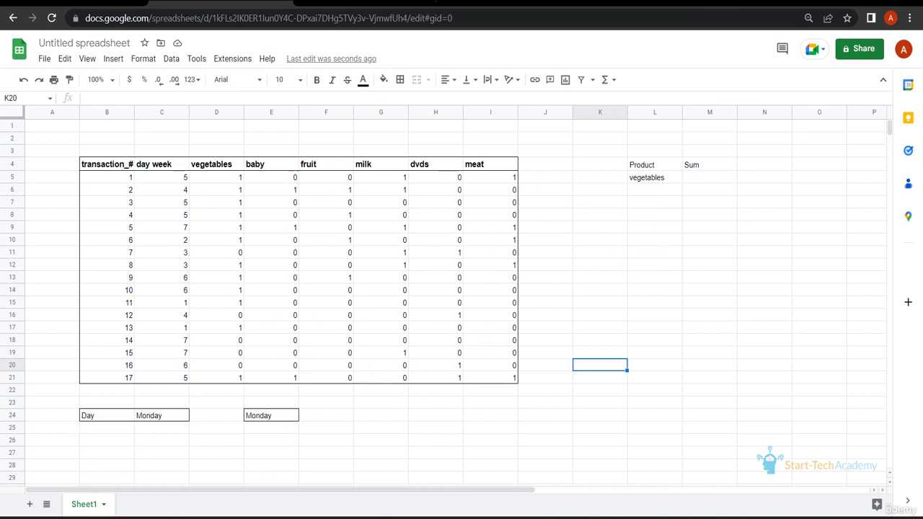
# Add a new sheet and enter the formula =Day in its cell C7.
pyautogui.click(29, 504)
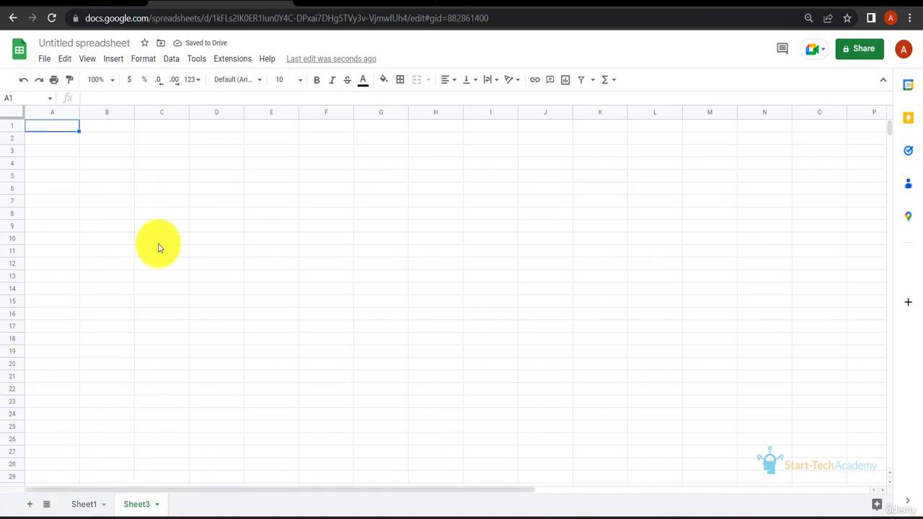
pyautogui.click(163, 206)
pyautogui.write('=Days')
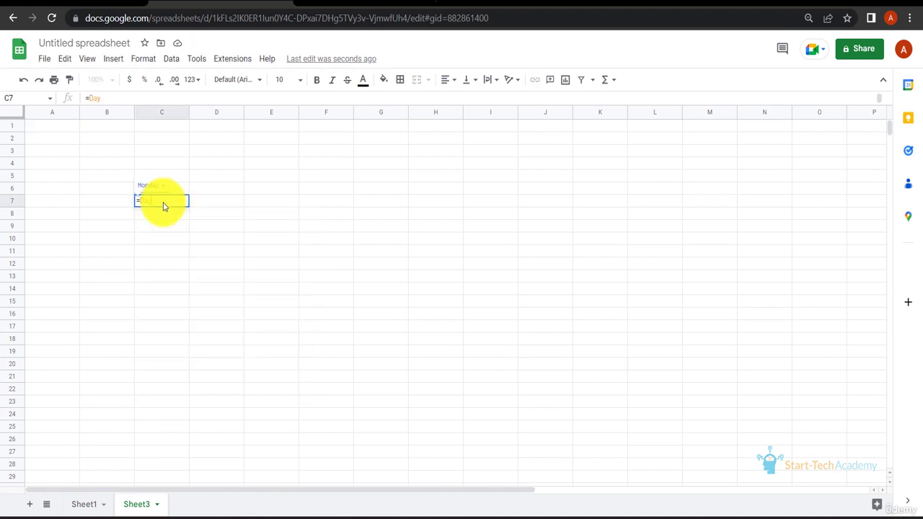
pyautogui.press('Return')
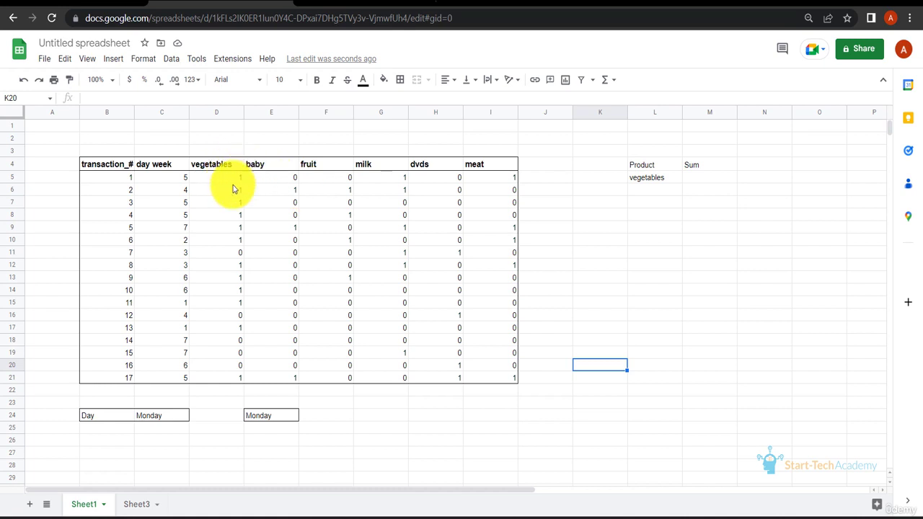
# On Sheet1, name the vegetables column data in D5:D21 as the range vegetables.
pyautogui.moveTo(237, 178); pyautogui.dragTo(240, 380)
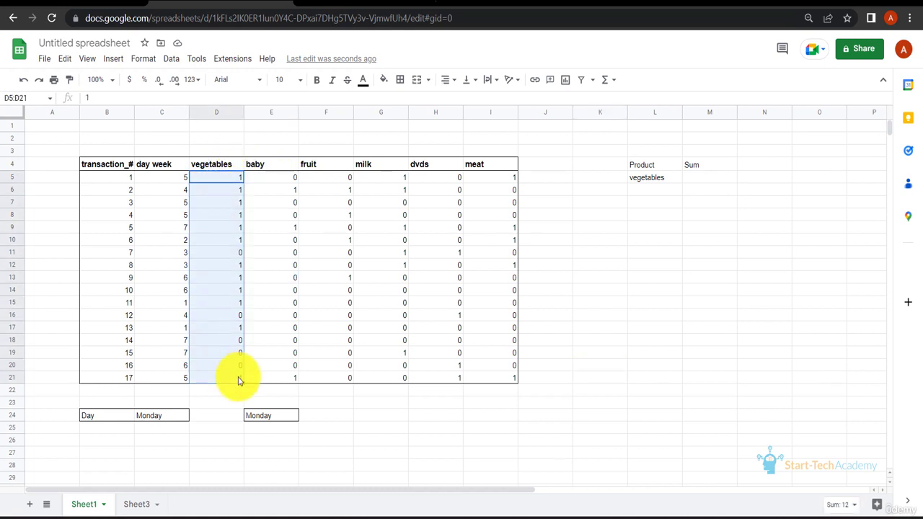
pyautogui.click(32, 99)
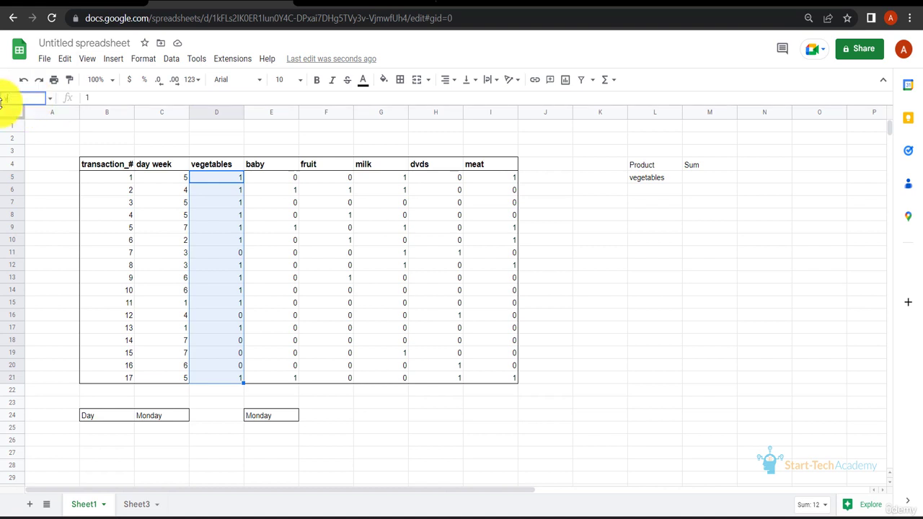
pyautogui.write('vegetables')
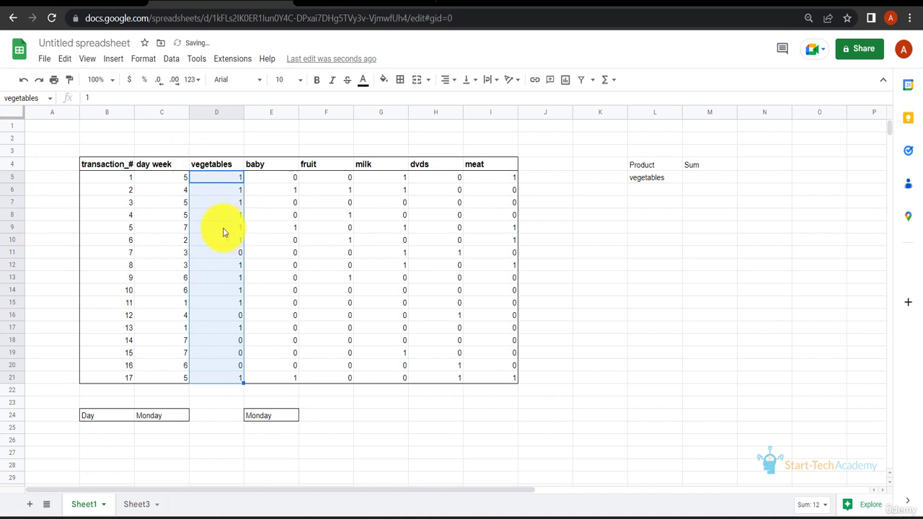
pyautogui.press('Return')
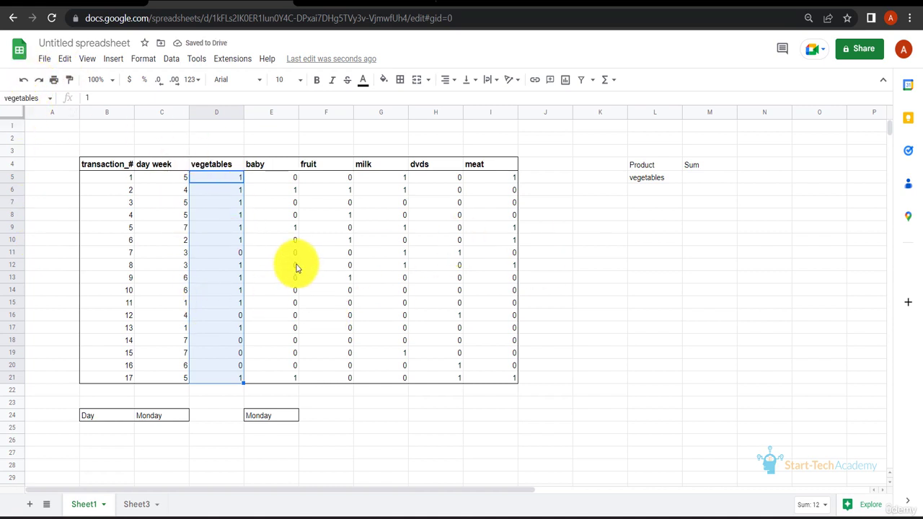
pyautogui.click(387, 318)
# Enter a SUM formula in cell M5 that totals the vegetables data by selecting cells D5:D21 directly.
pyautogui.click(697, 178)
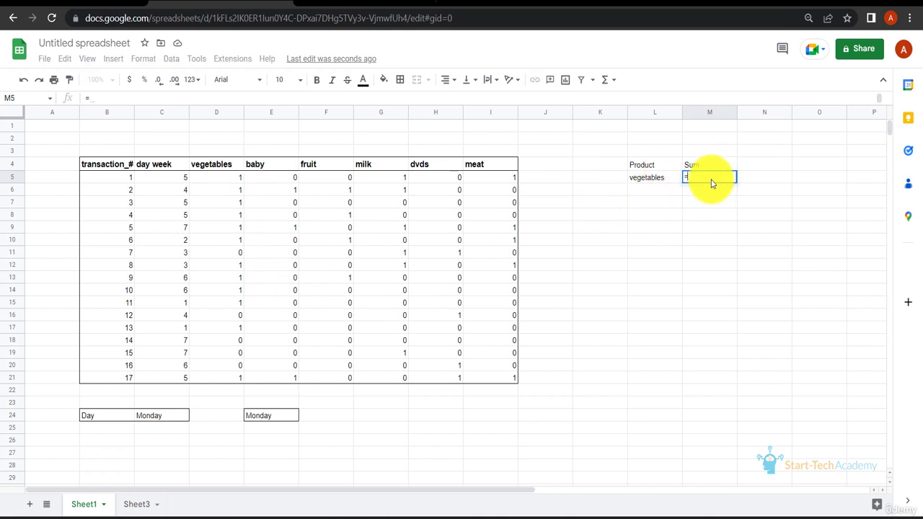
pyautogui.write('=SUM(')
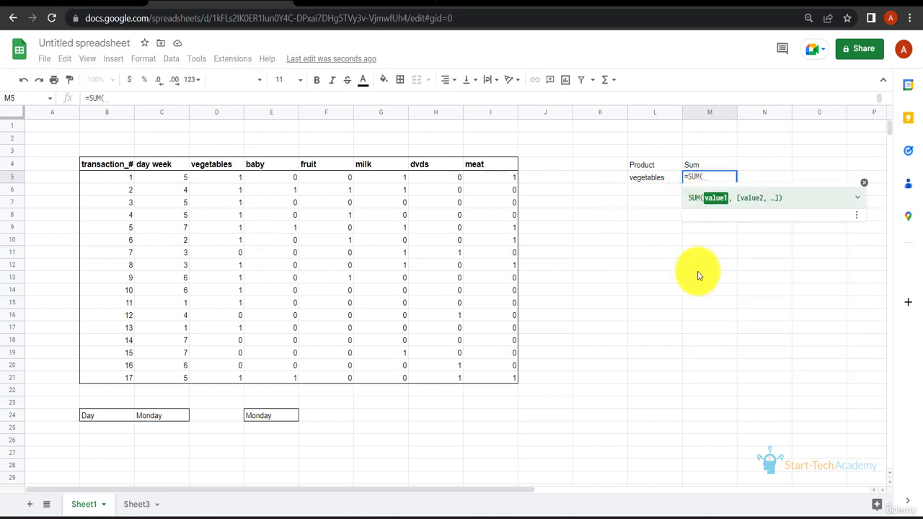
pyautogui.click(231, 180)
pyautogui.moveTo(231, 179); pyautogui.dragTo(229, 380)
pyautogui.press('Return')
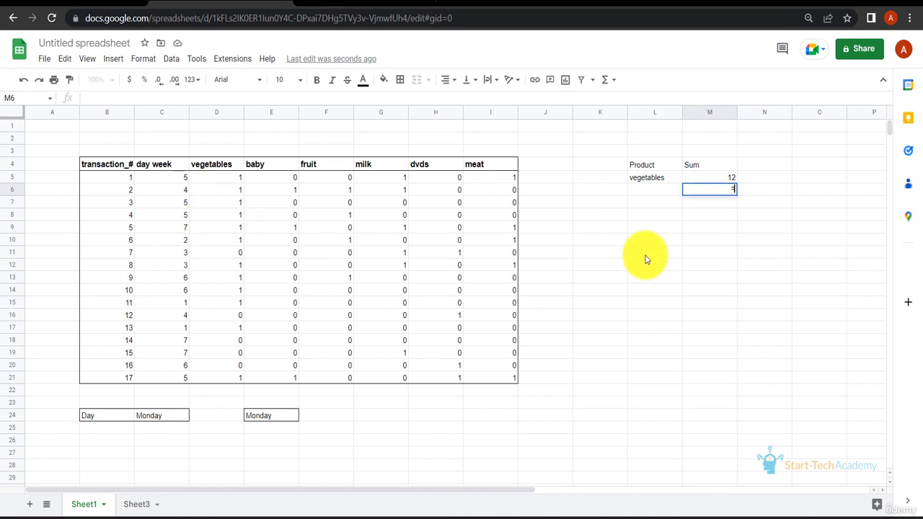
# Enter =SUM(vegetables) in cell M6, using the named range instead of cell references.
pyautogui.write('=S')
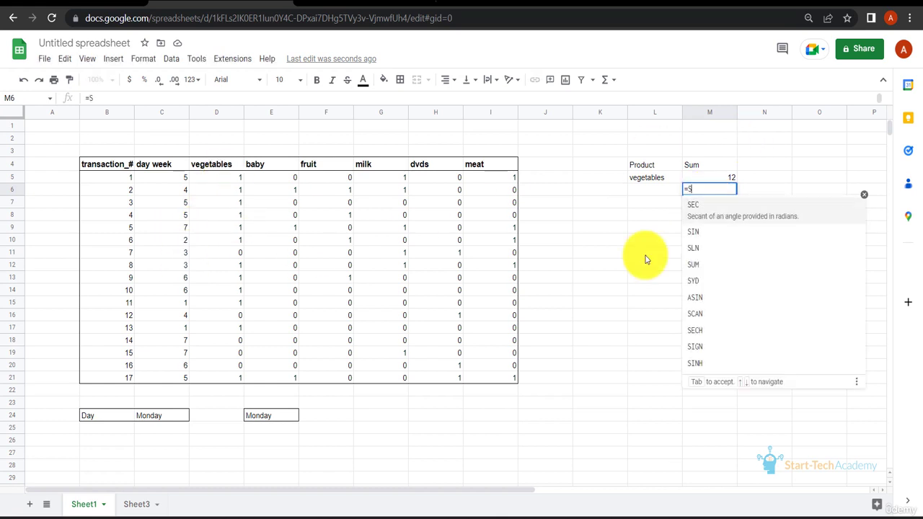
pyautogui.write('UM(ve')
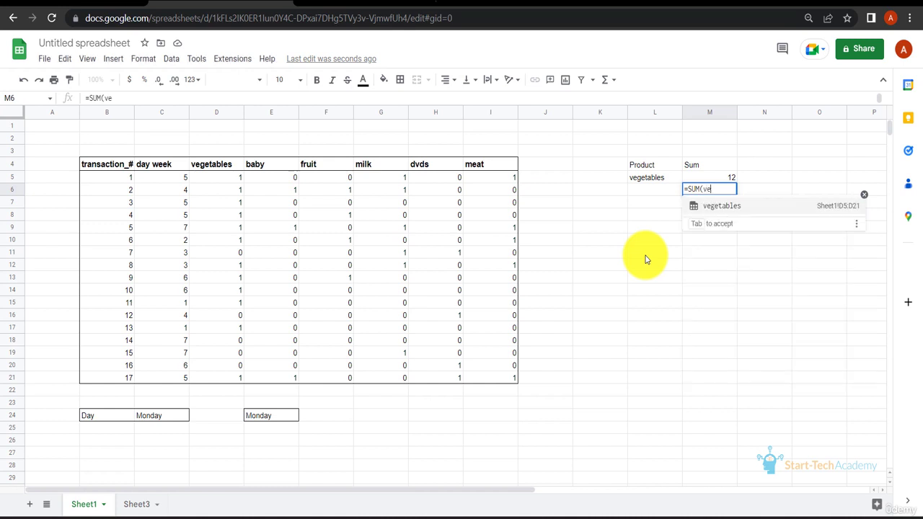
pyautogui.press('Tab')
pyautogui.write(')')
pyautogui.press('Return')
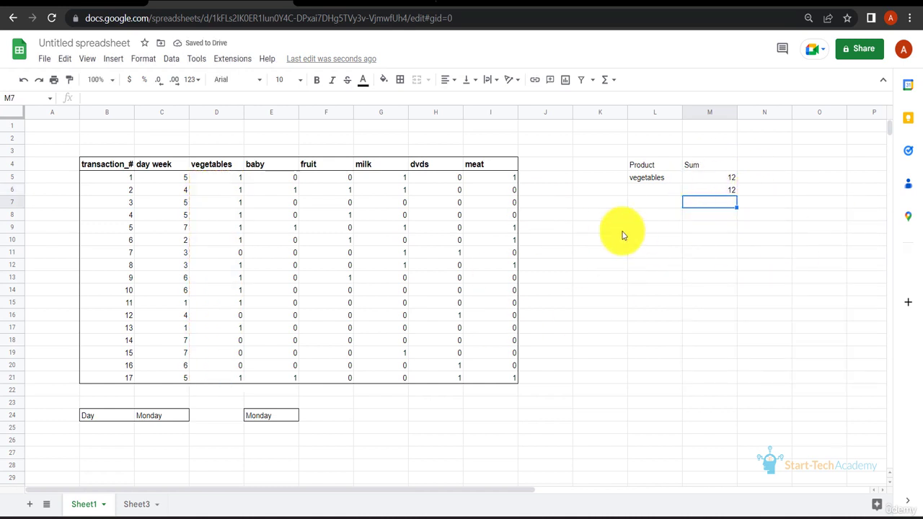
# Total the vegetables range from Sheet3 by entering =SUM(vegetables) in its cell C10.
pyautogui.click(128, 505)
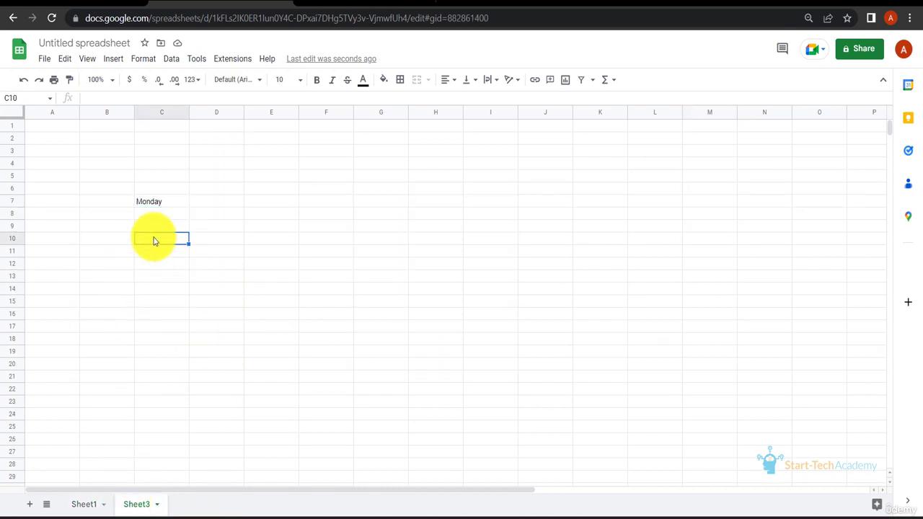
pyautogui.write('=SUM(vegetables)')
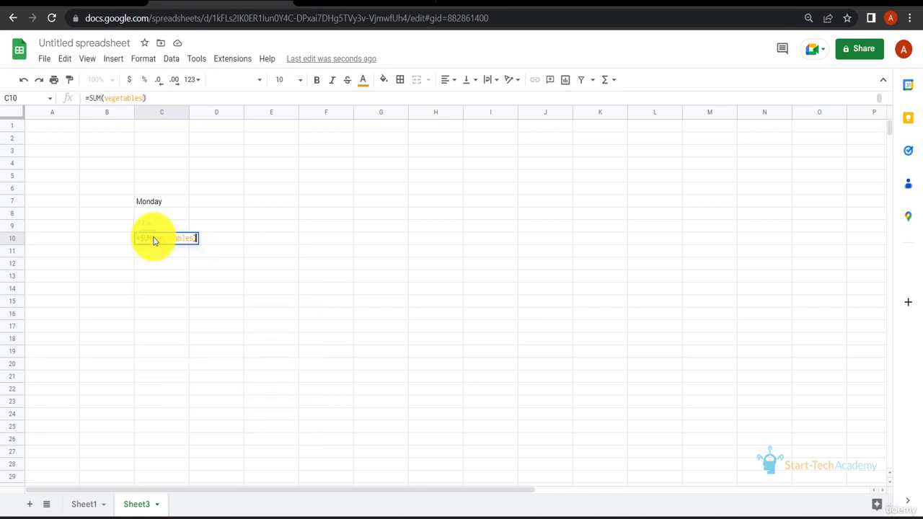
pyautogui.press('Return')
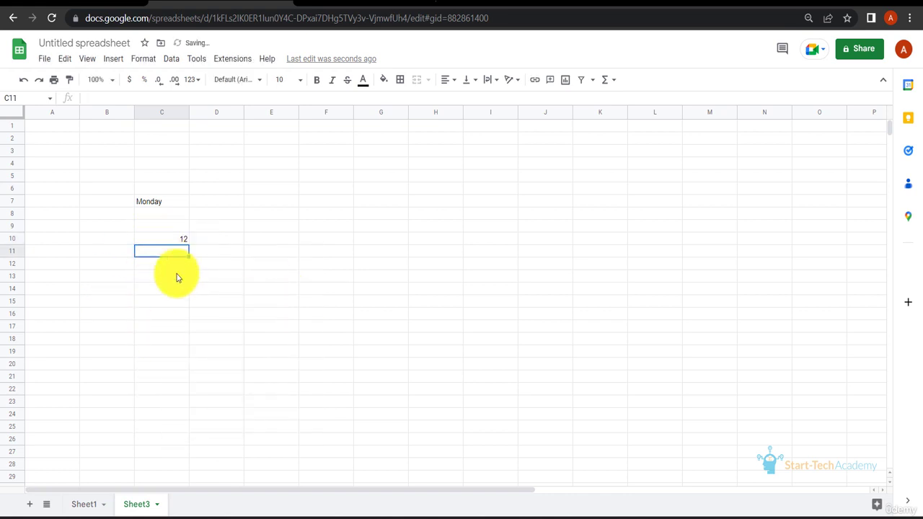
# Return to Sheet1 and view the list of existing named ranges.
pyautogui.hotkey('ctrl', 'shift', 'pageup')
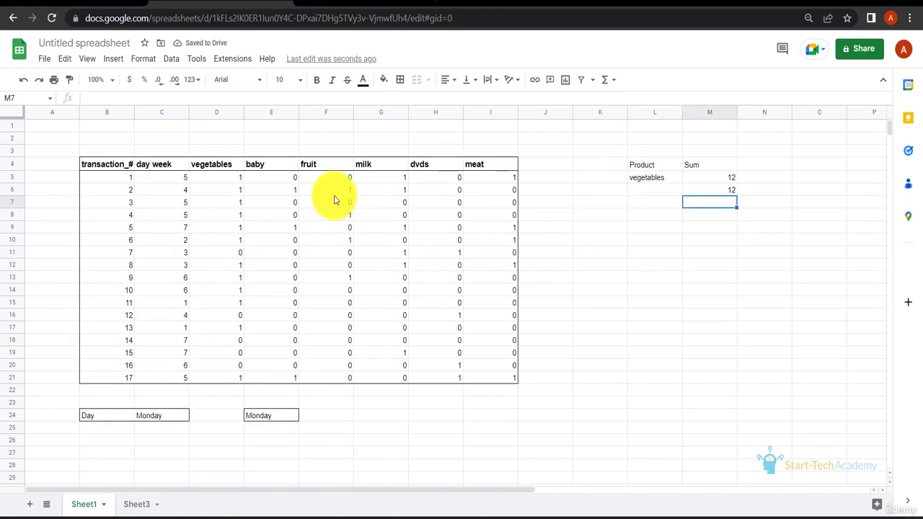
pyautogui.click(52, 99)
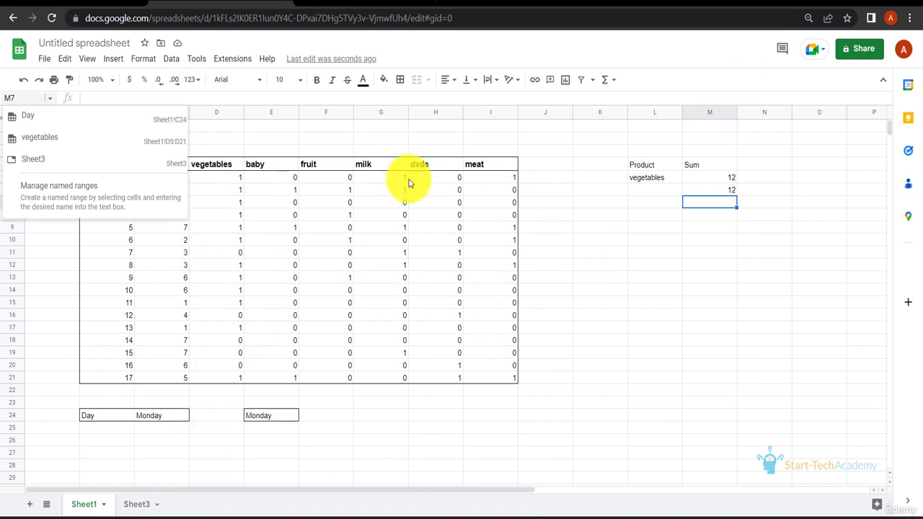
pyautogui.click(368, 128)
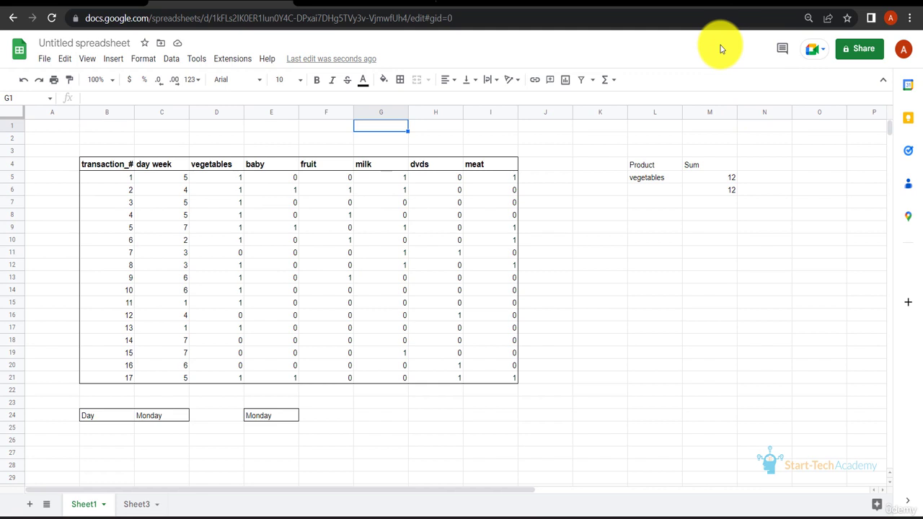
# Add a named range called baby covering the baby column data, Sheet1!E5:E21.
pyautogui.click(171, 60)
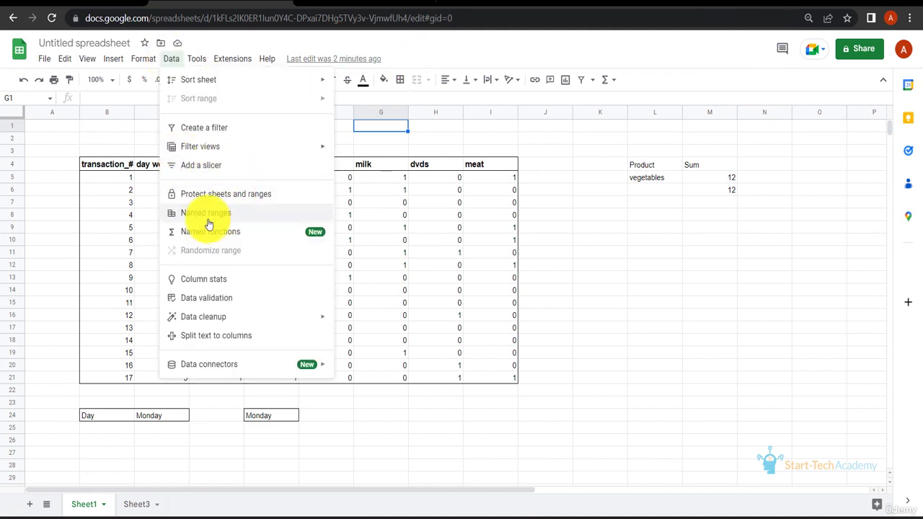
pyautogui.click(204, 216)
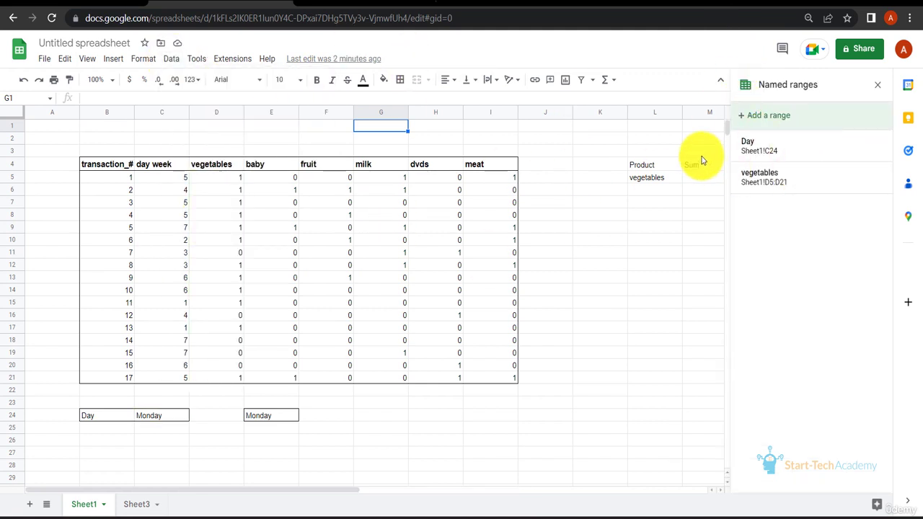
pyautogui.click(747, 123)
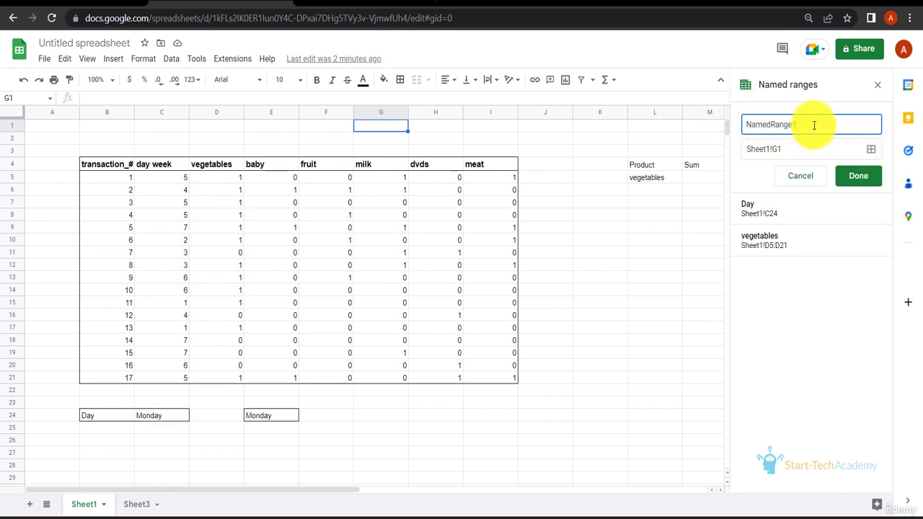
pyautogui.write('baby')
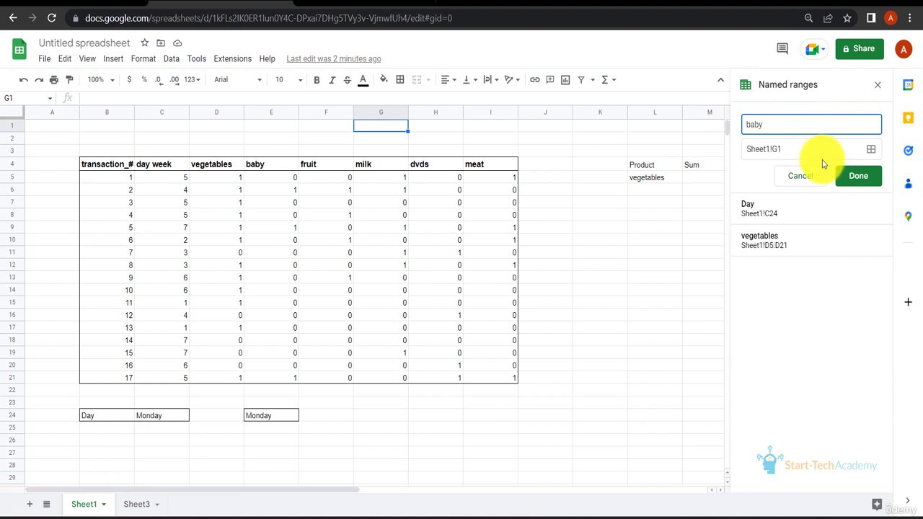
pyautogui.click(870, 157)
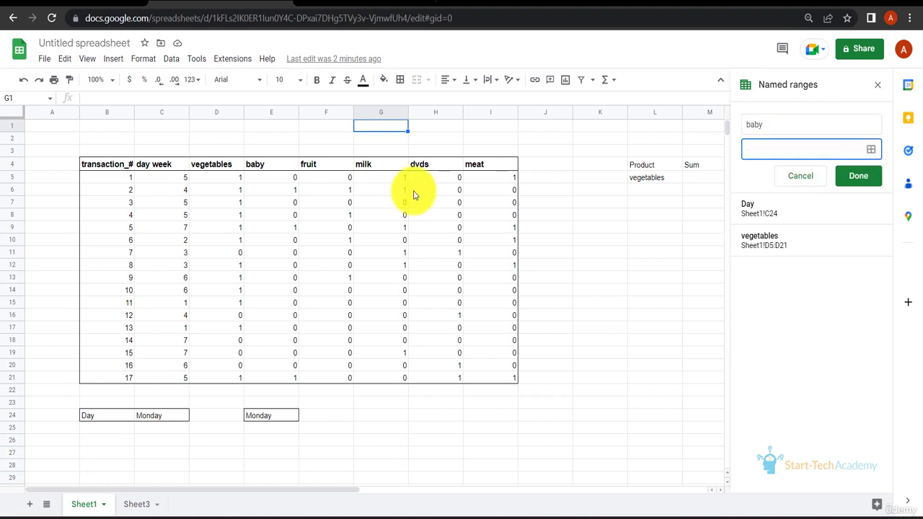
pyautogui.moveTo(274, 179); pyautogui.dragTo(287, 376)
pyautogui.click(870, 150)
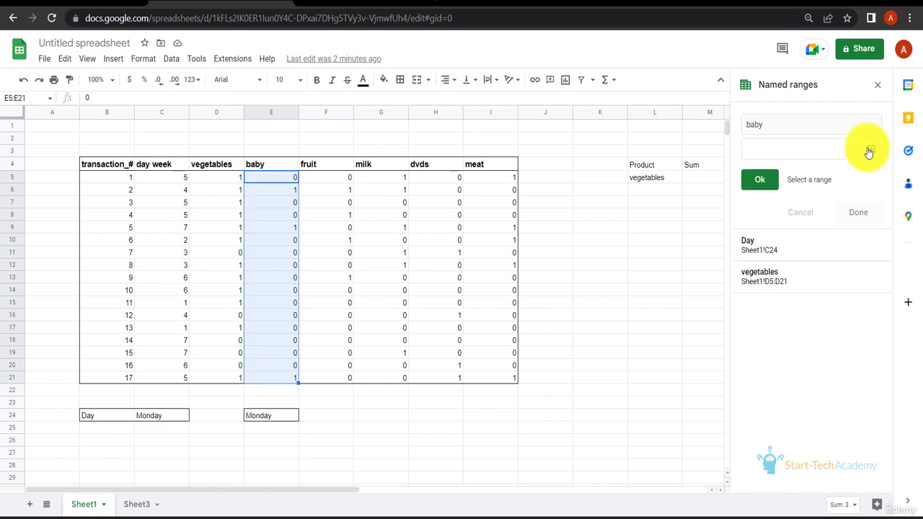
pyautogui.click(759, 184)
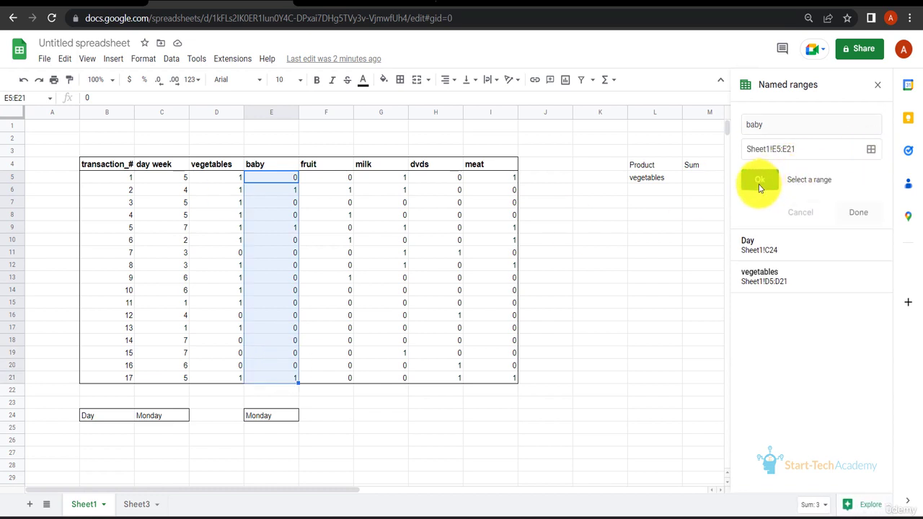
pyautogui.click(860, 178)
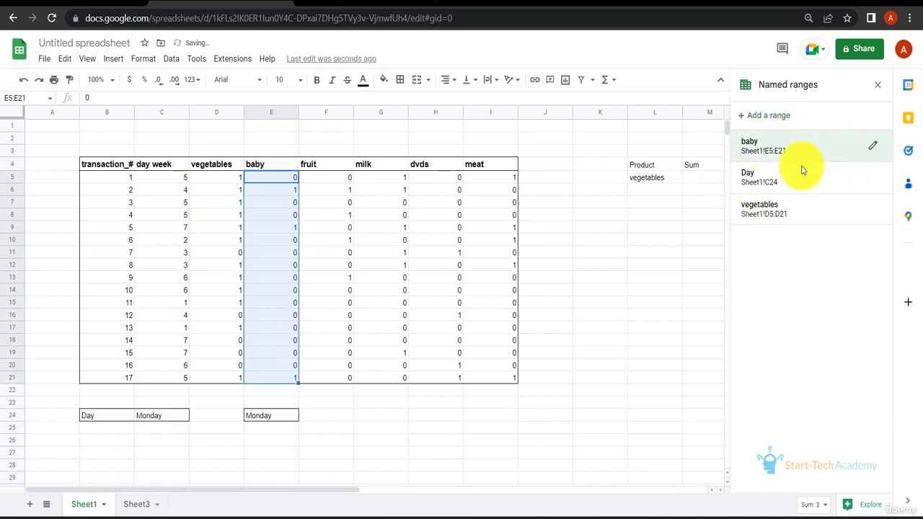
# Enter =SUM(baby) in cell M7 to total the baby column.
pyautogui.click(701, 204)
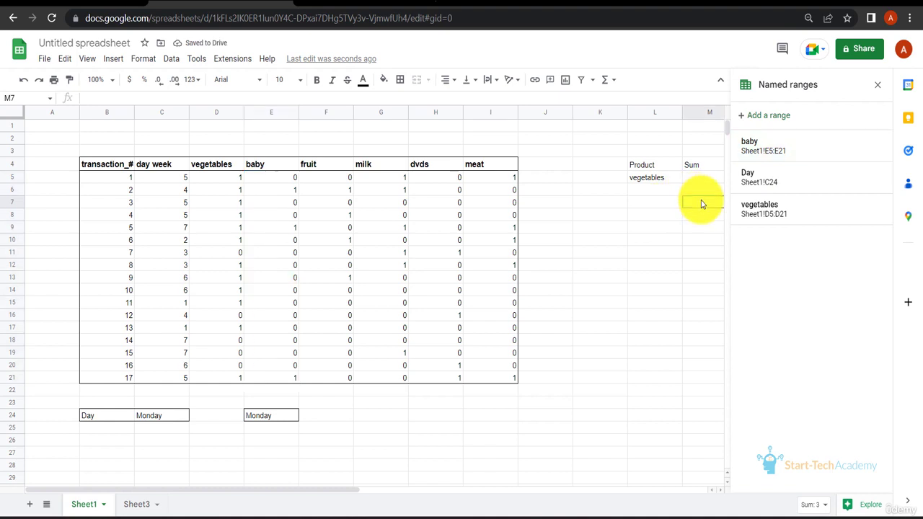
pyautogui.write('=')
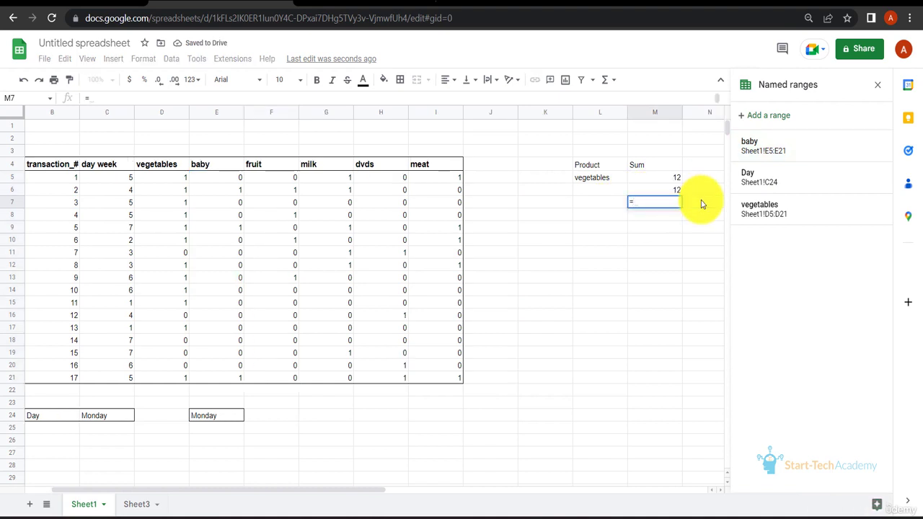
pyautogui.write('SUM(')
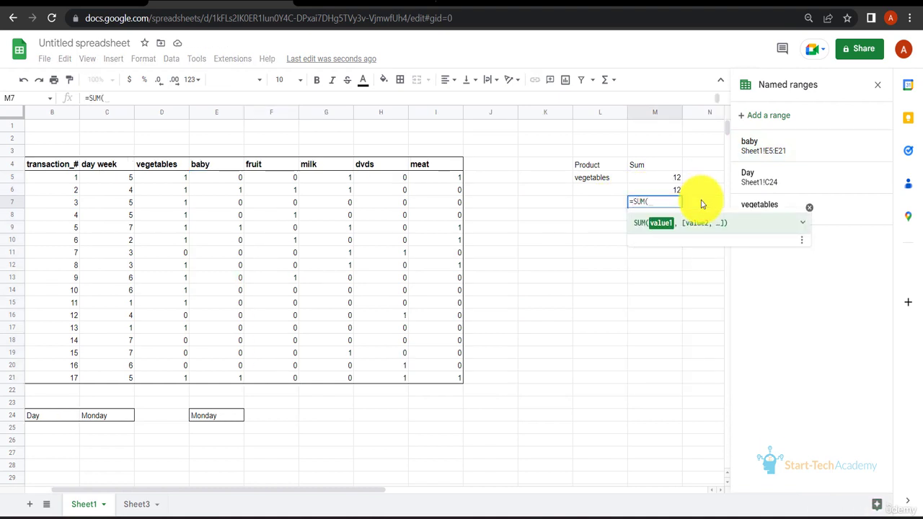
pyautogui.write('baby)')
pyautogui.press('Return')
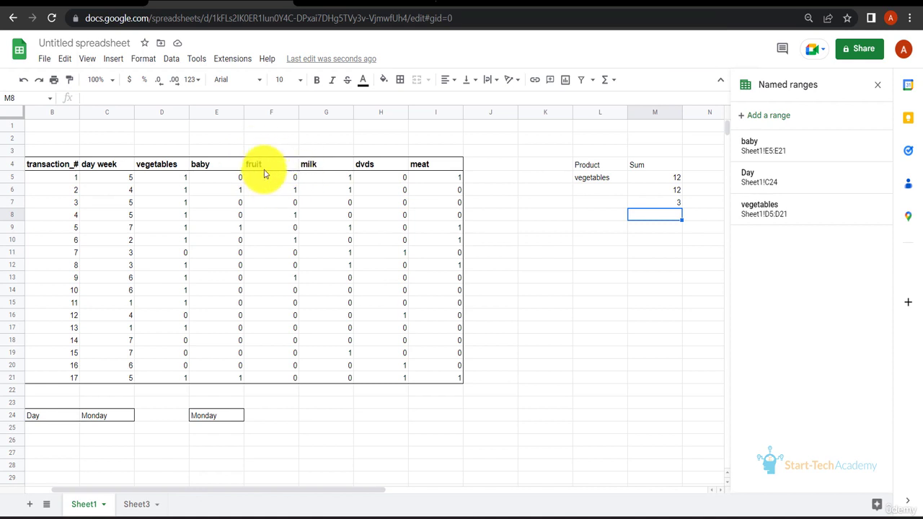
# Select the fruit, milk, dvds and meat columns including their headers, F4:I21.
pyautogui.moveTo(266, 167); pyautogui.dragTo(446, 385)
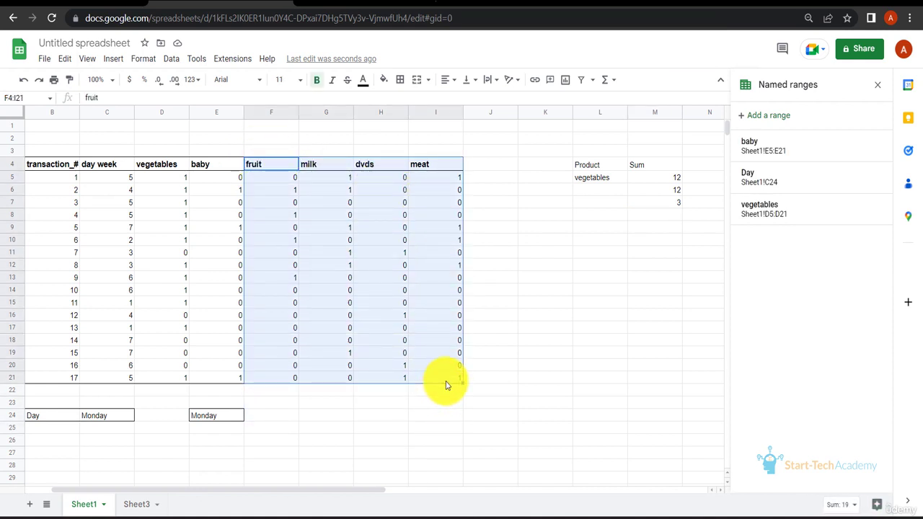